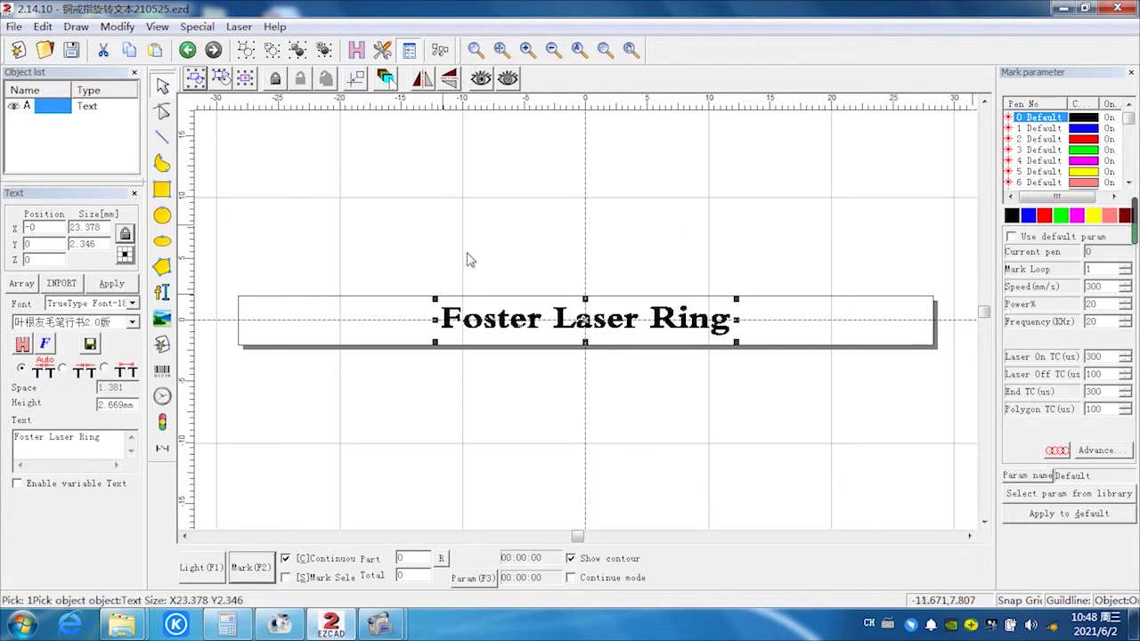
Open the RingTextMark function for the "Foster Laser Ring" text object
left_click(515, 327)
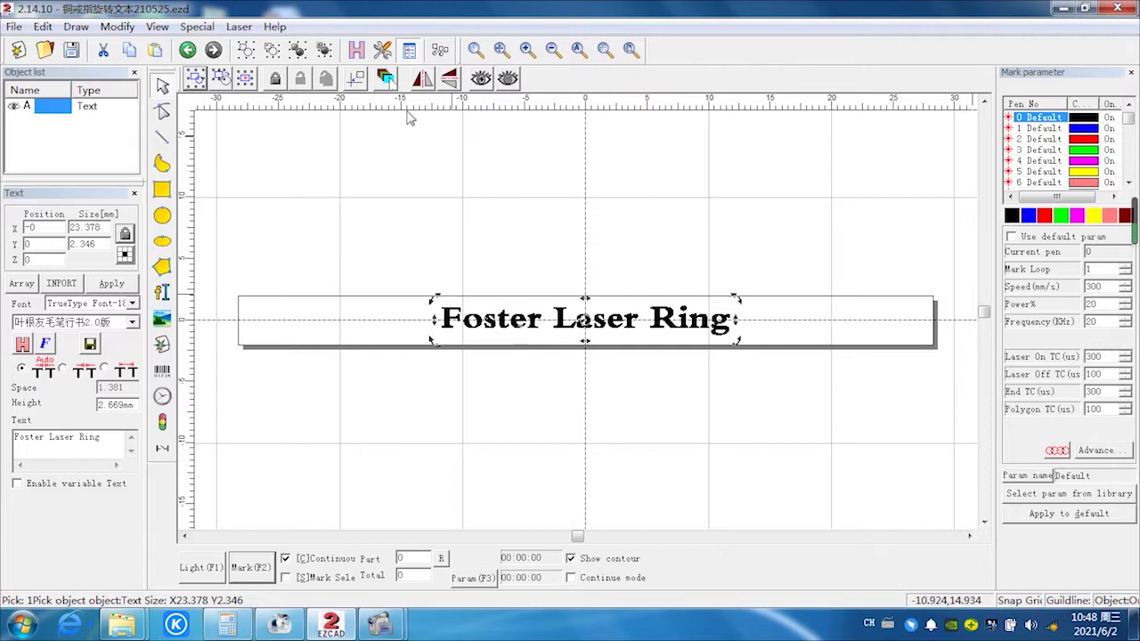
left_click(240, 27)
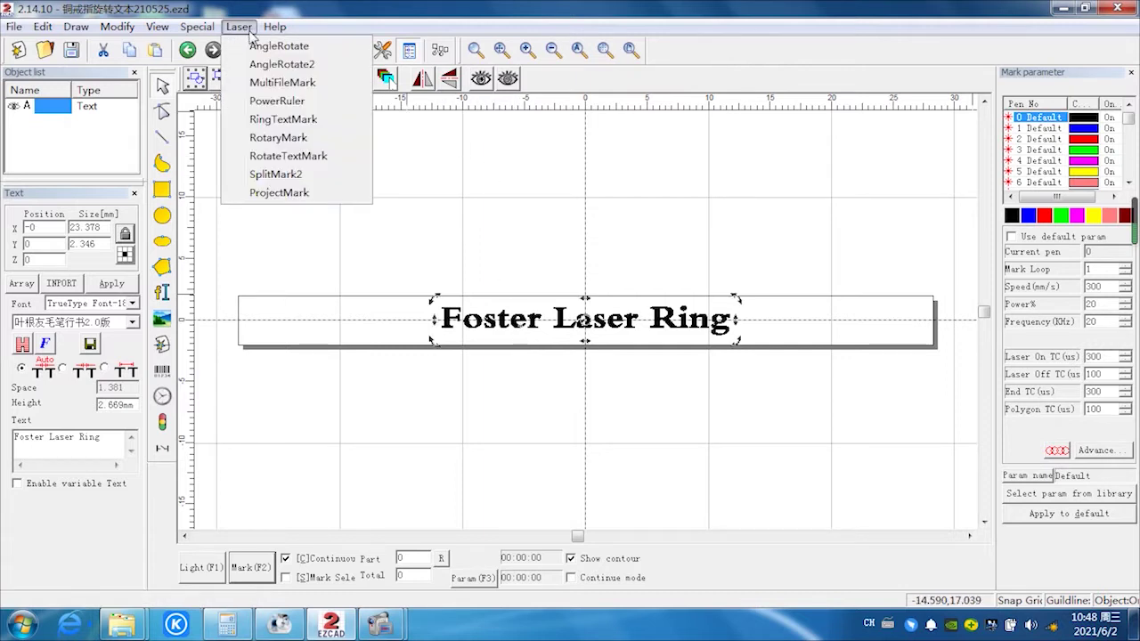
left_click(303, 122)
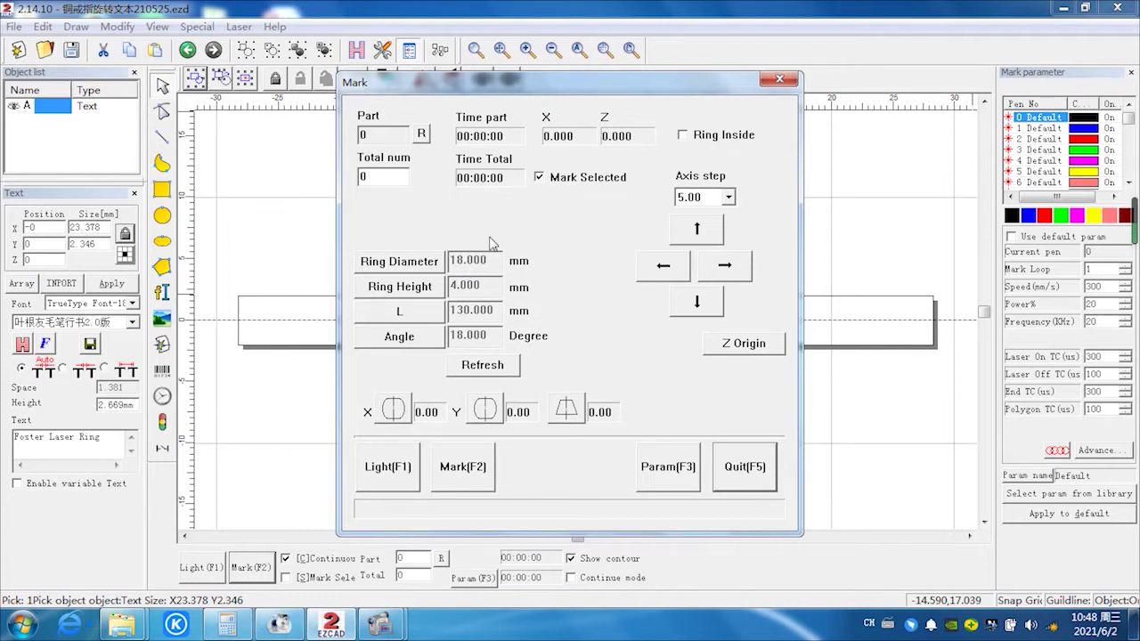
Review the External Axis1 configuration parameters, including the rotary part diameter, and accept them
left_click(666, 466)
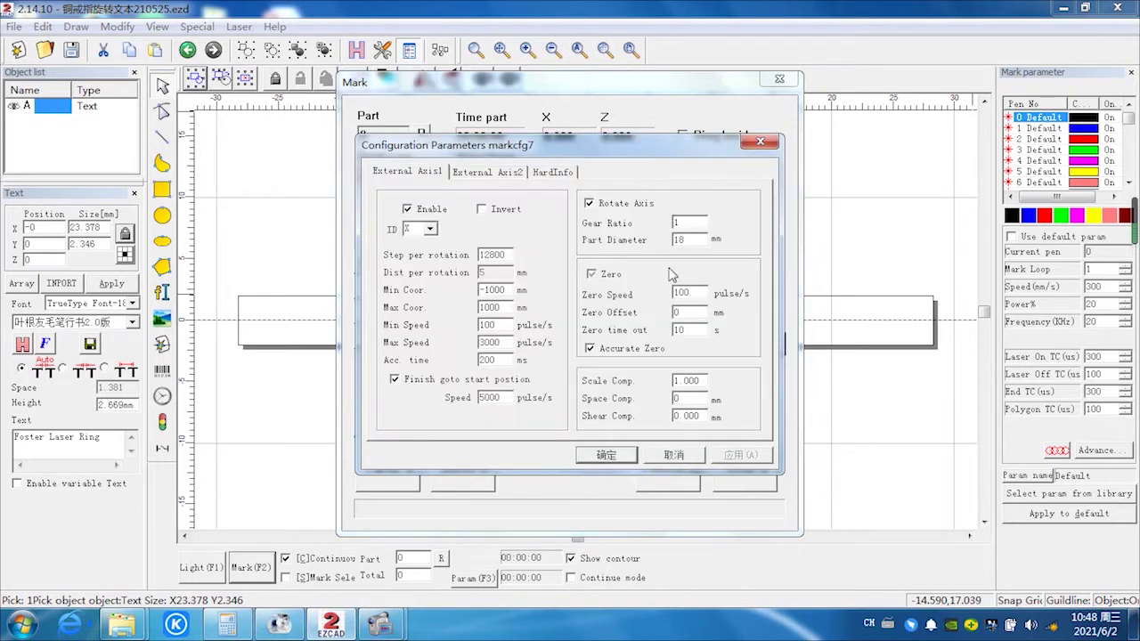
double_click(677, 240)
left_click(622, 457)
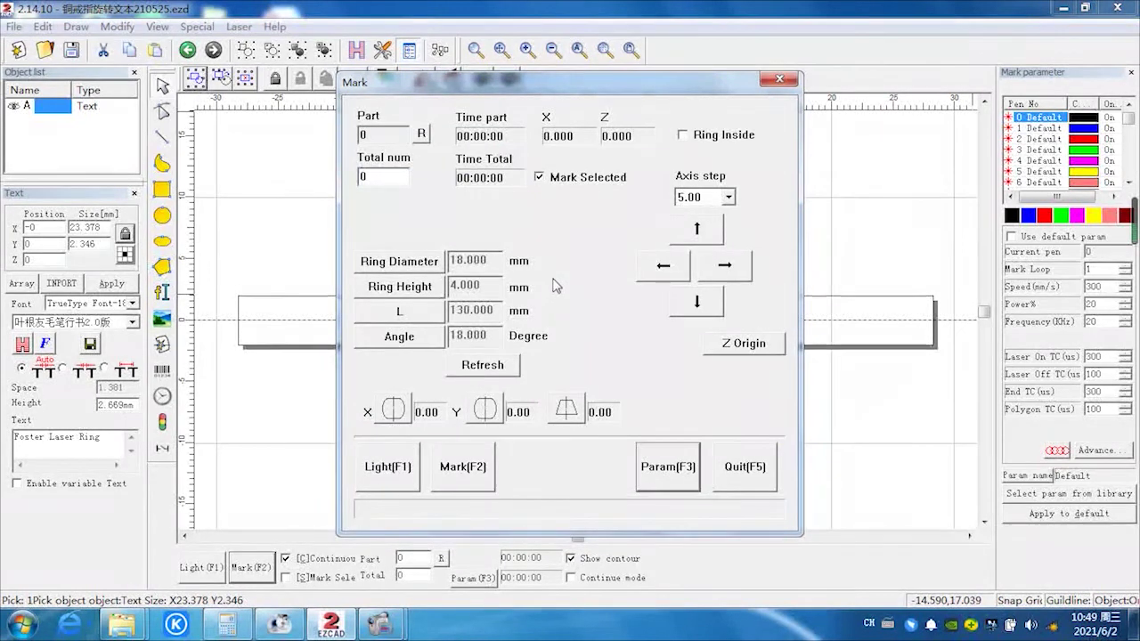
Confirm the ring dimensions as diameter 18 mm, height 4 mm and L 130 mm, and end the light preview
left_click(416, 263)
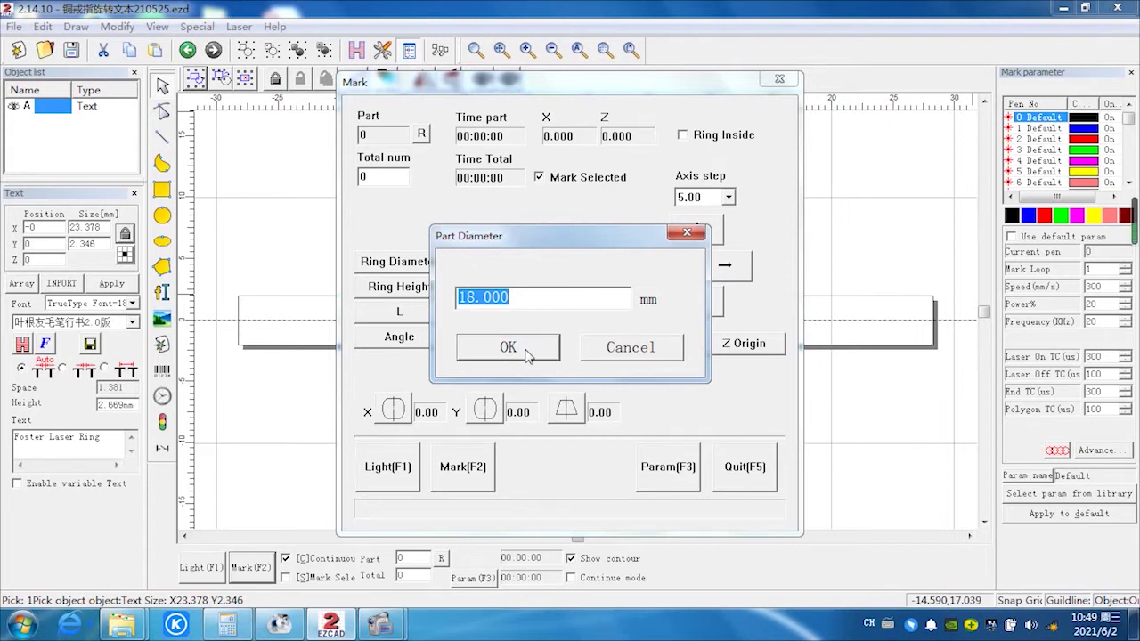
left_click(527, 353)
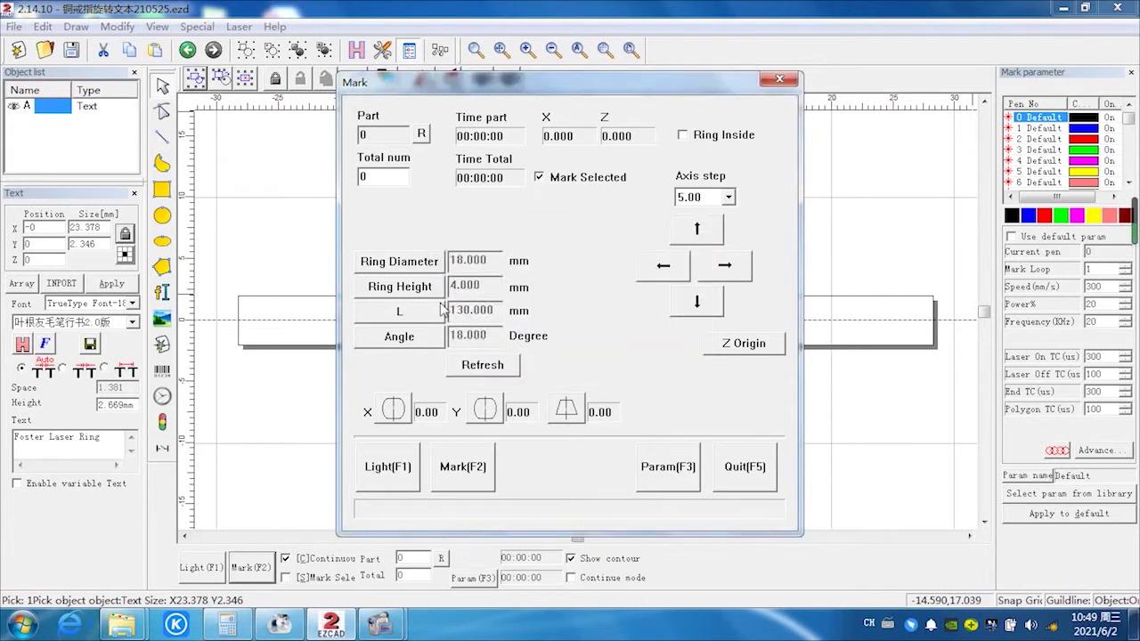
left_click(418, 298)
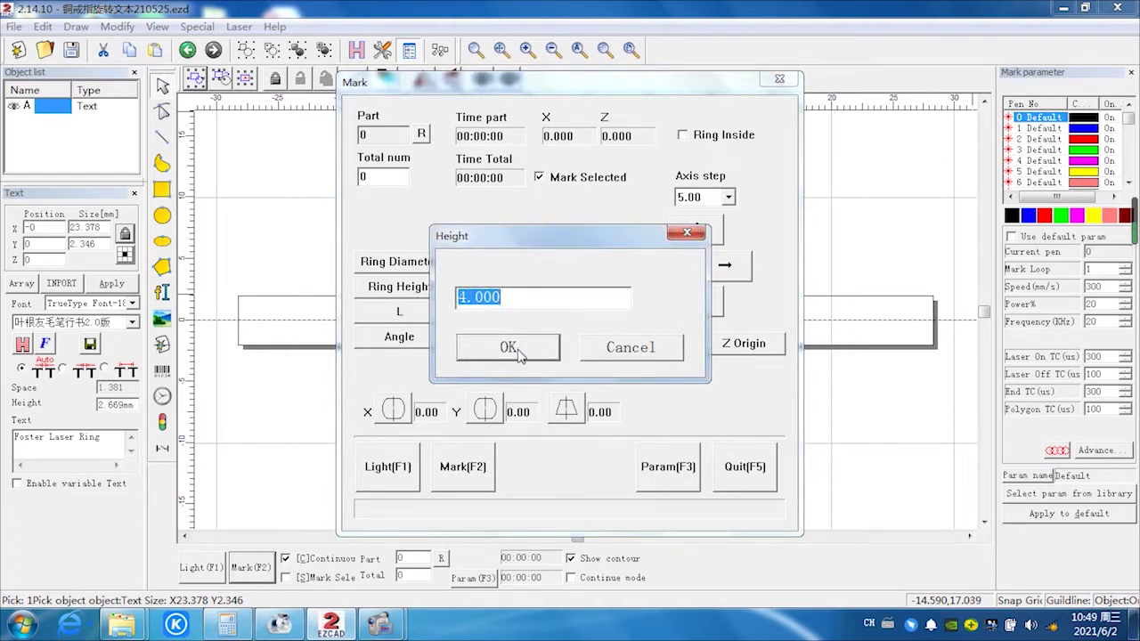
left_click(521, 352)
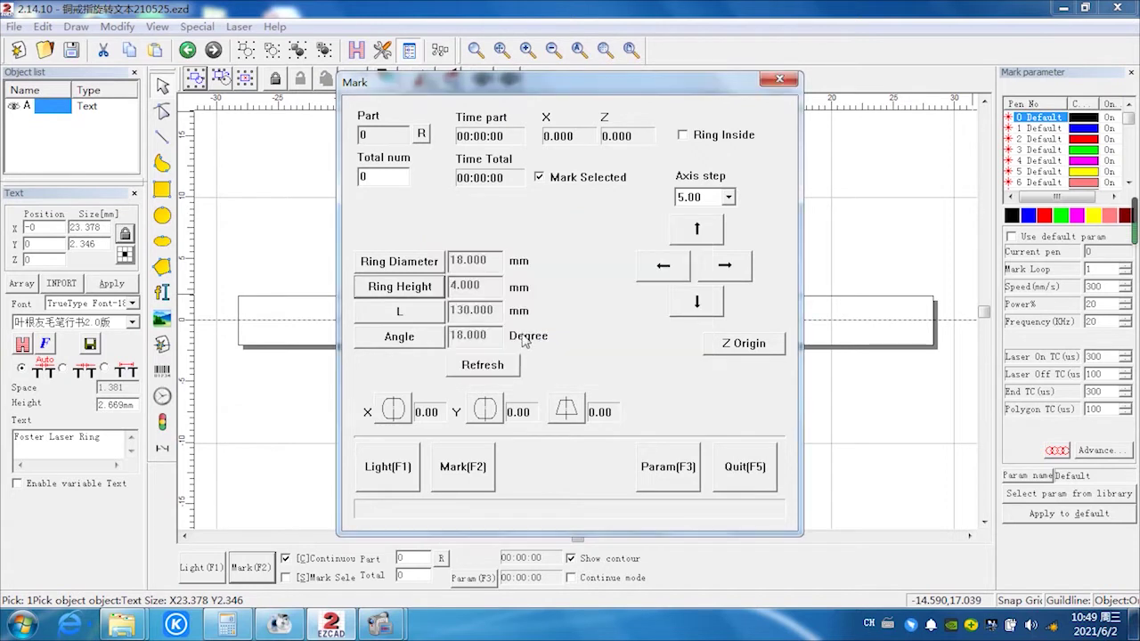
left_click(436, 316)
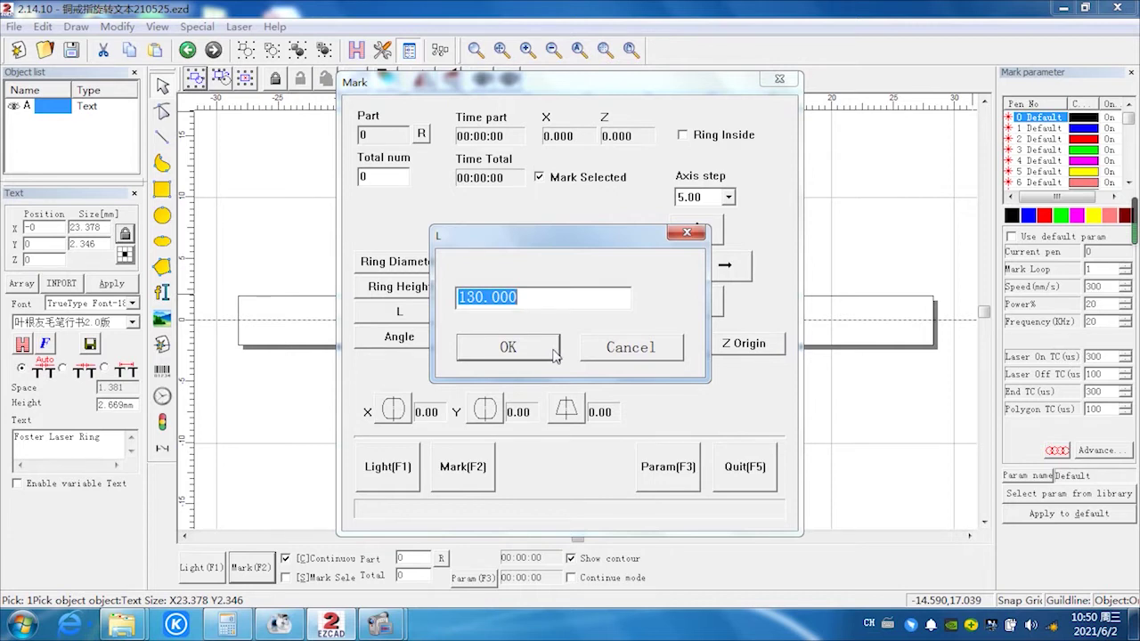
left_click(552, 350)
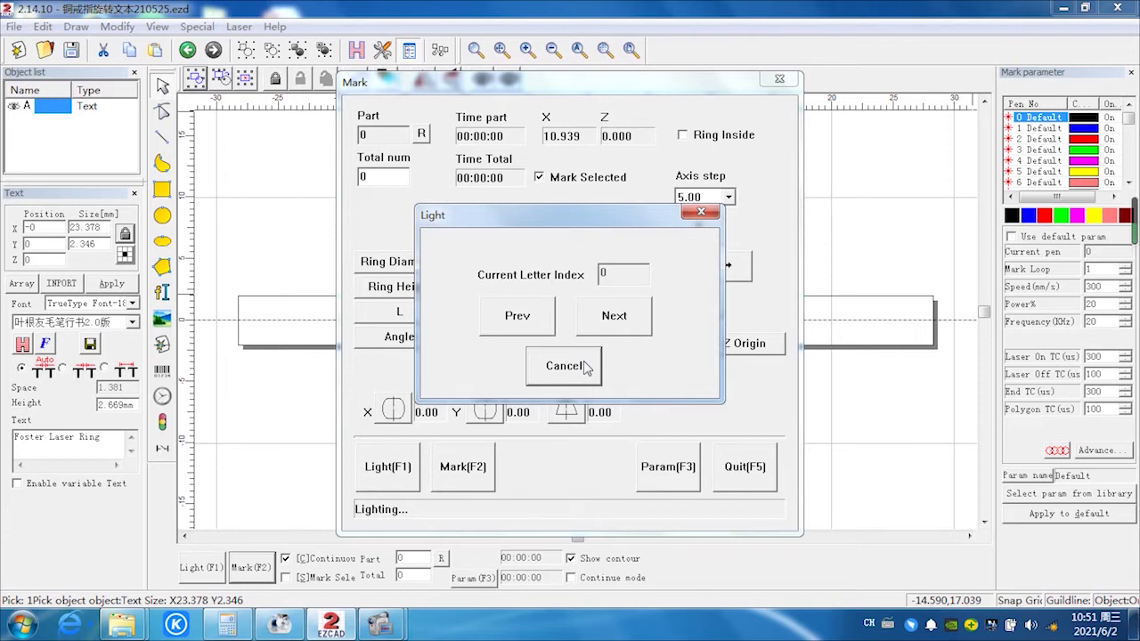
left_click(564, 366)
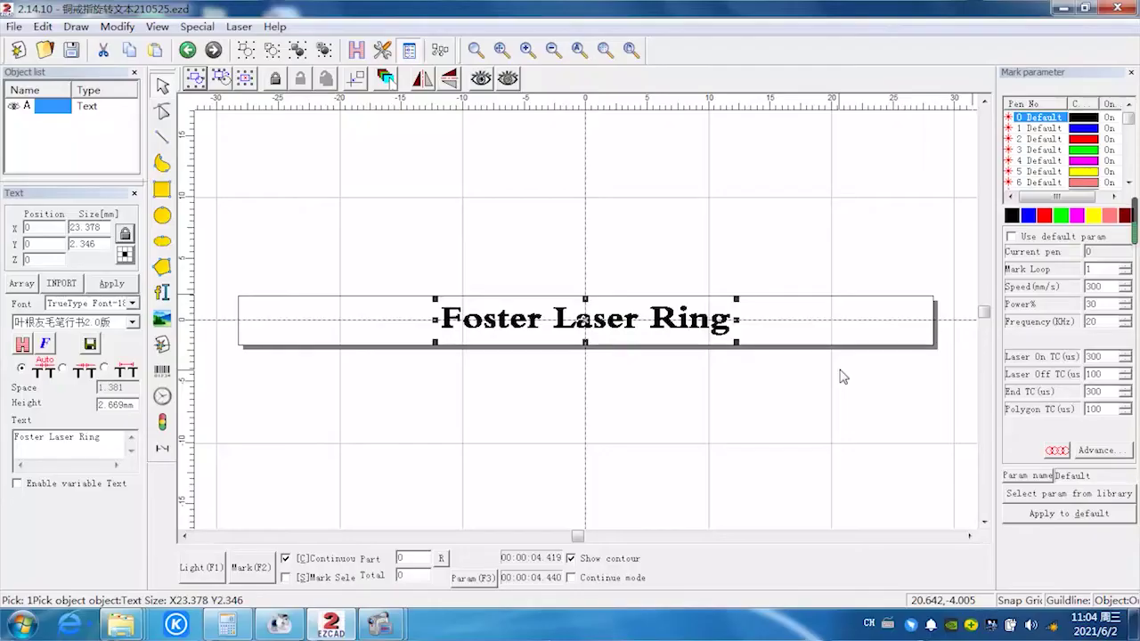
Reopen RingTextMark for the ring text and set the ring diameter to 19.5 mm
left_click(239, 28)
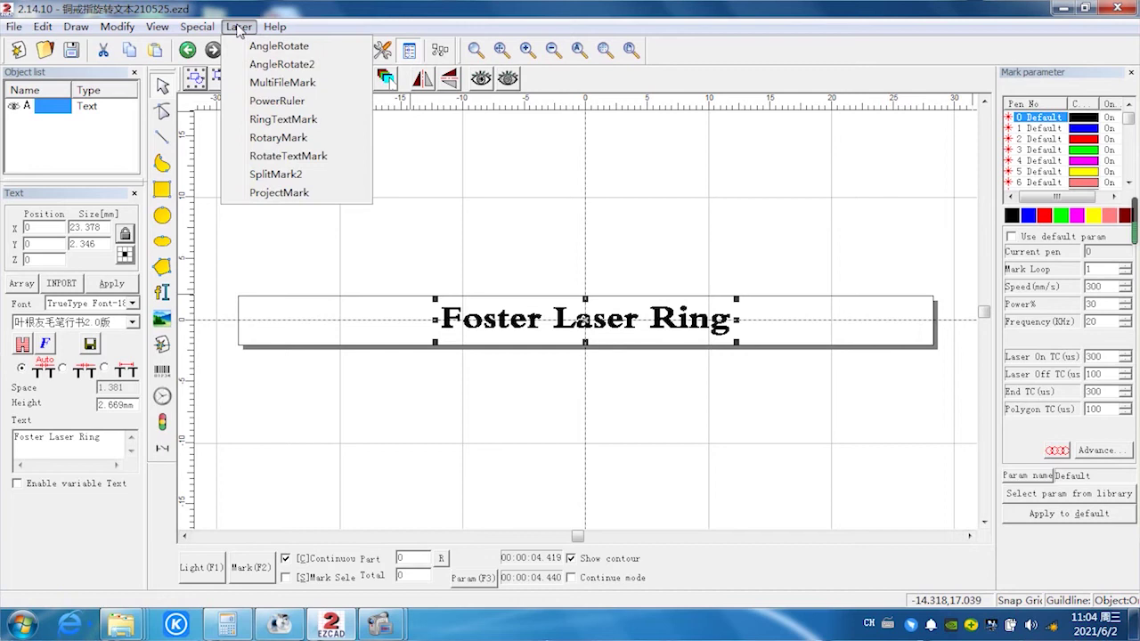
left_click(285, 119)
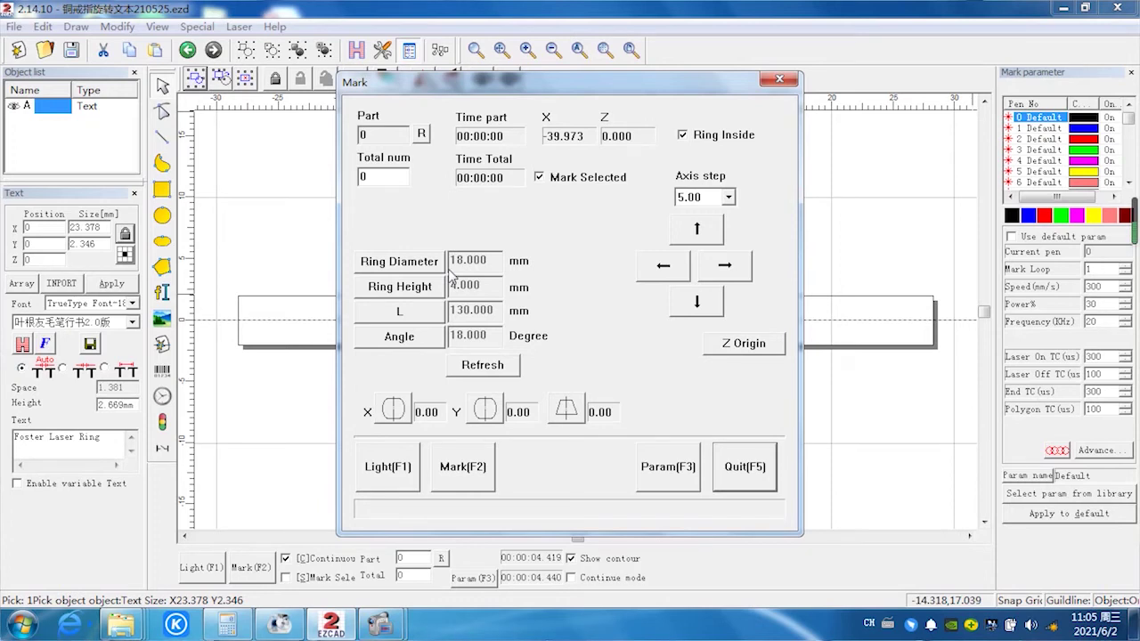
left_click(419, 260)
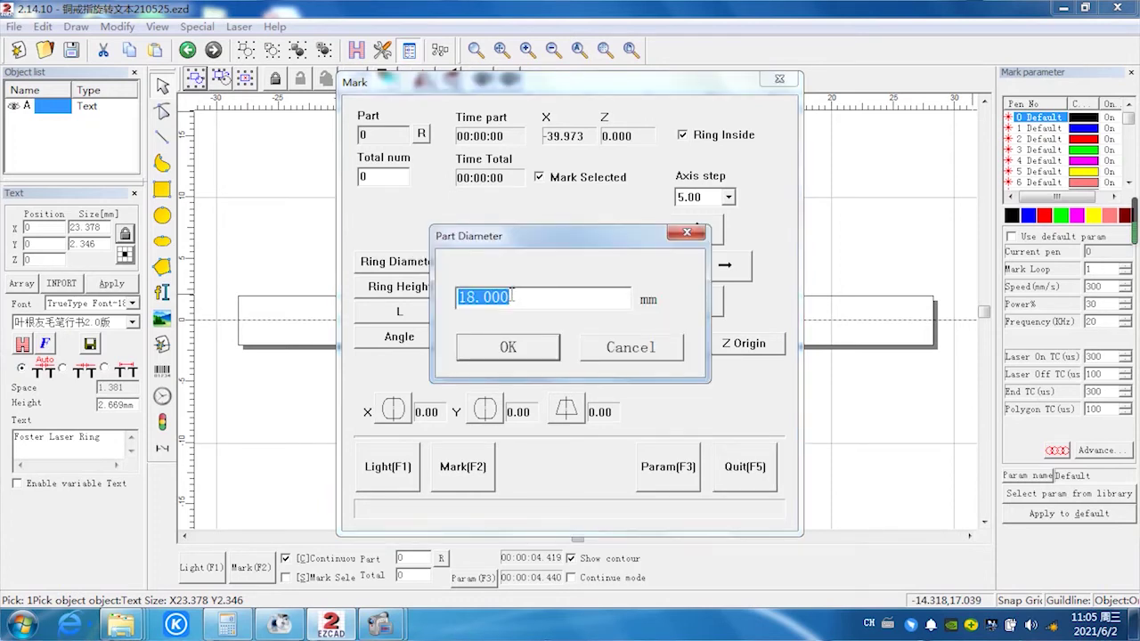
left_click_drag(512, 296, 422, 300)
type("19.5")
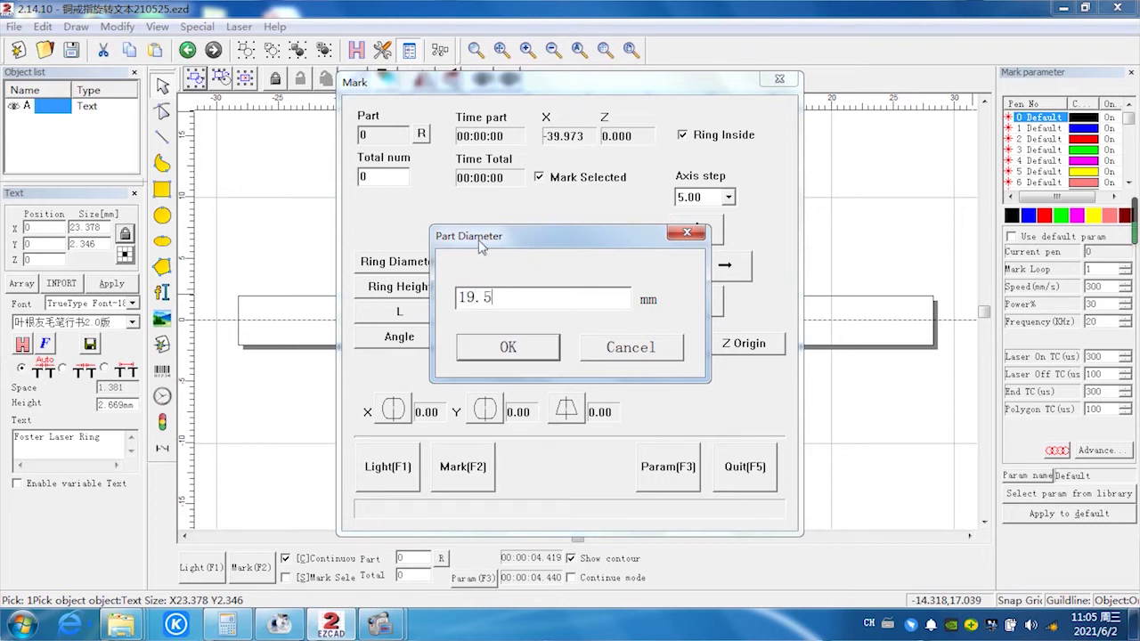
left_click(523, 357)
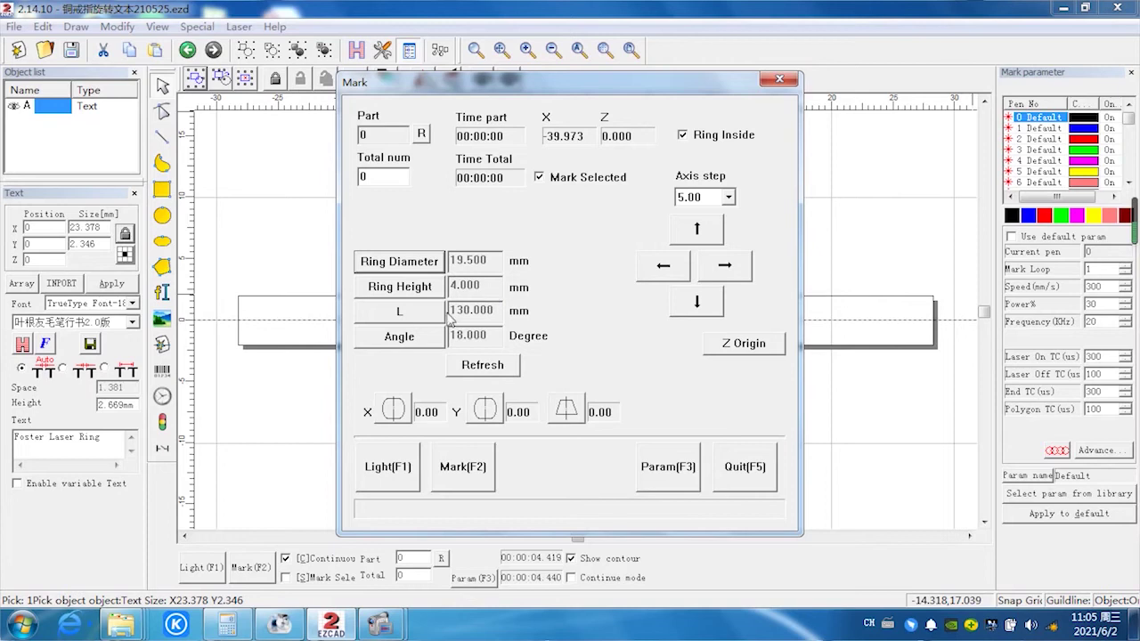
Re-enter 130 mm as the L value for the ring
left_click(419, 319)
left_click(551, 298)
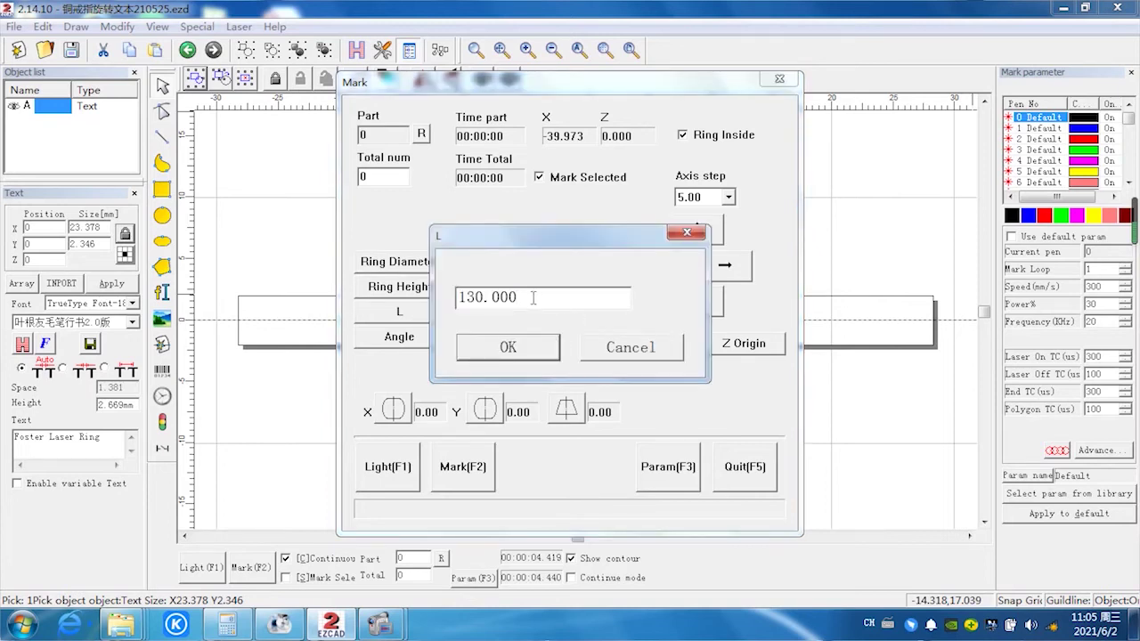
key("BackSpace")
key("BackSpace")
key("BackSpace")
key("BackSpace")
key("BackSpace")
key("BackSpace")
left_click(527, 336)
Set the ring marking angle to 0 degrees and refresh the workspace outline to the new ring dimensions
left_click(399, 336)
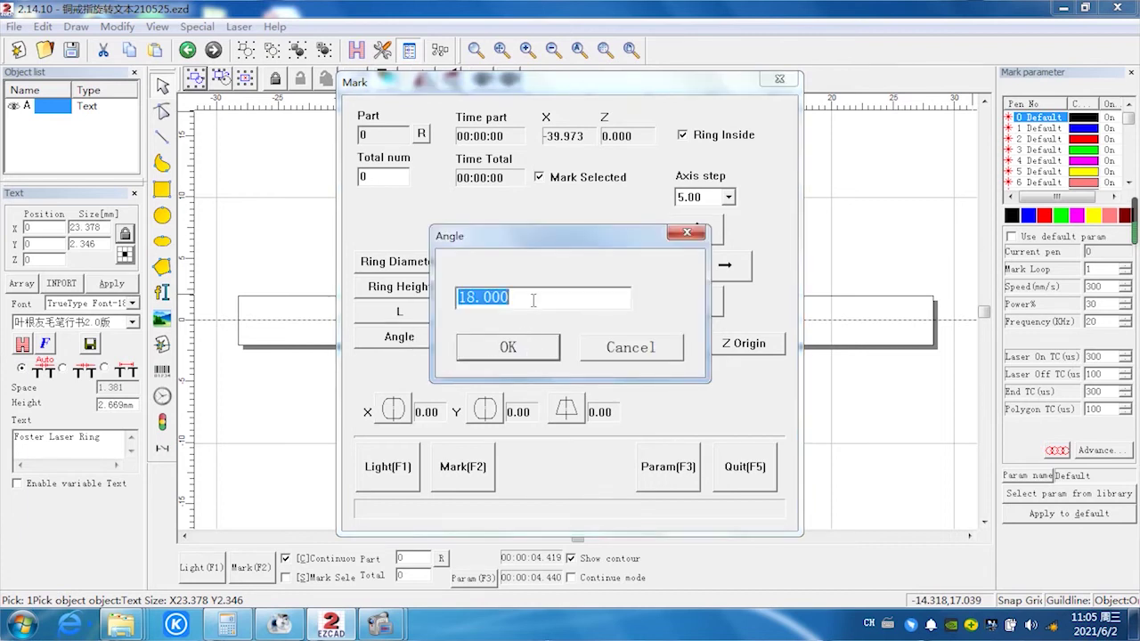
left_click_drag(533, 300, 435, 295)
type("0")
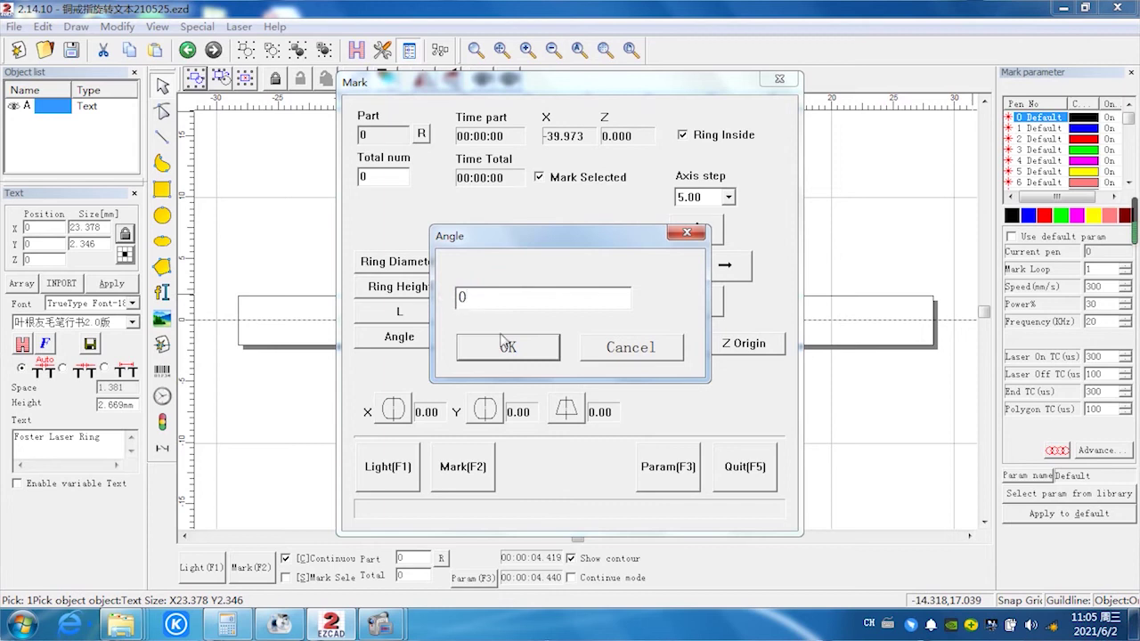
left_click(504, 346)
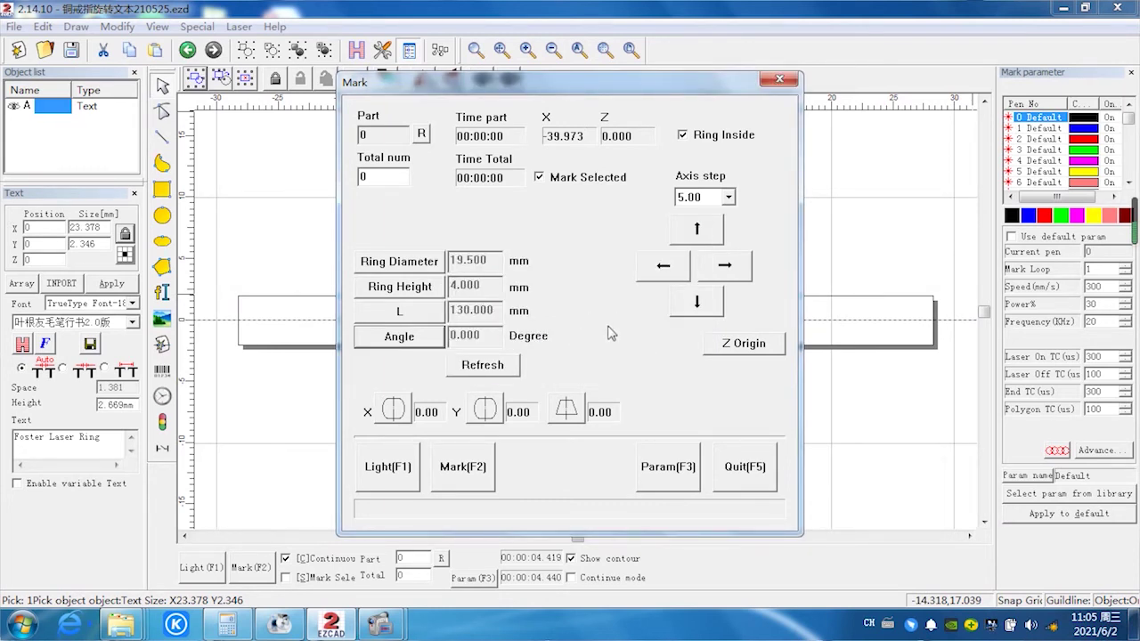
left_click(500, 365)
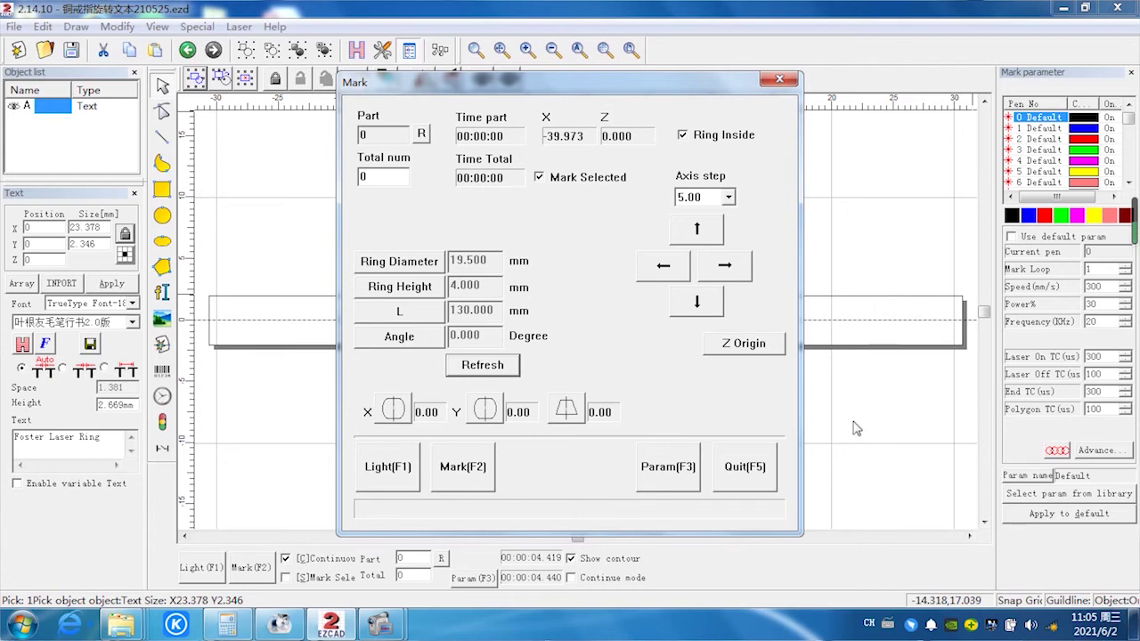
Check the External Axis1 configuration for the inside-ring marking and accept it
left_click(666, 467)
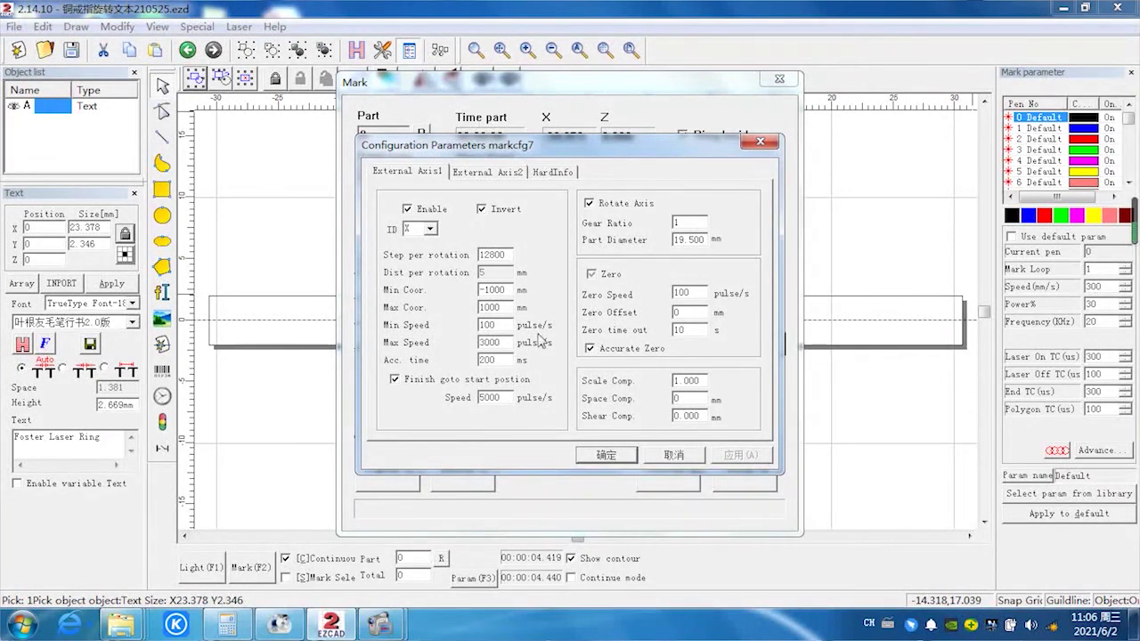
left_click(607, 455)
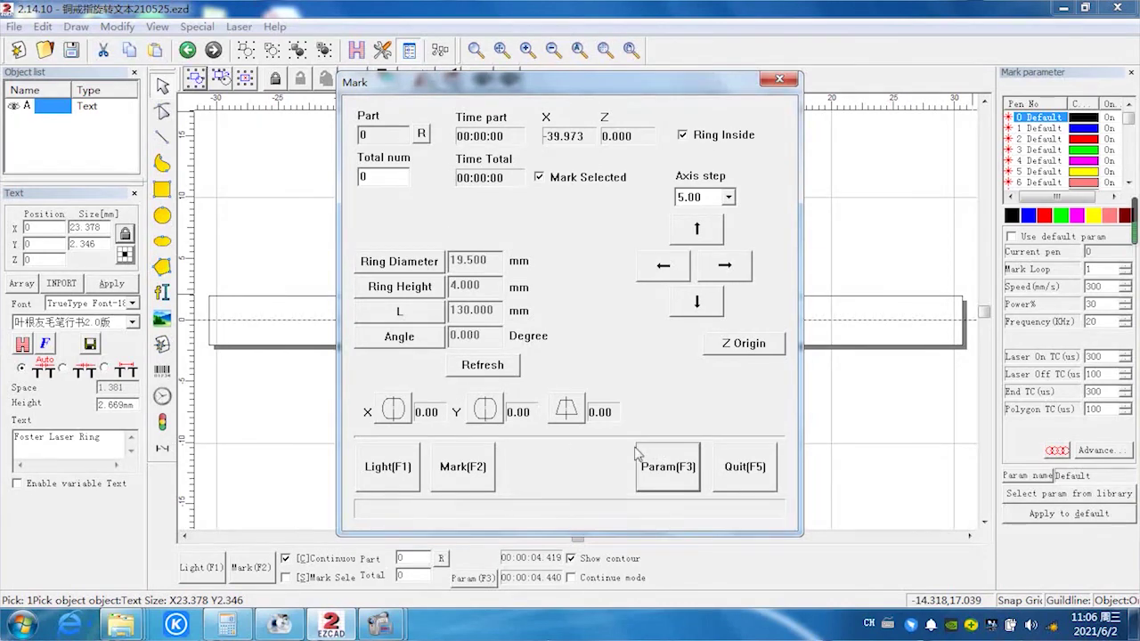